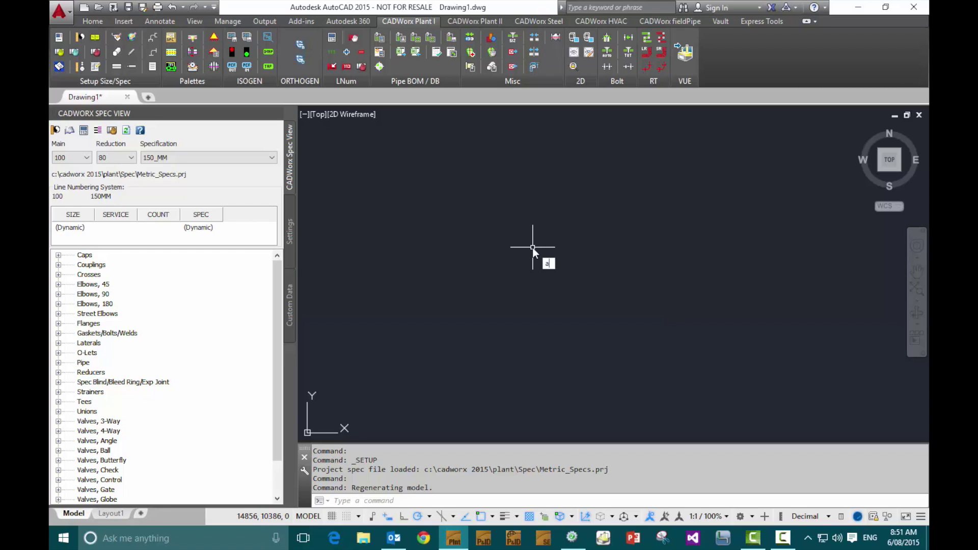
Draw a large three-point arc with ARC as the curved pipe's path.
key("Return")
left_click(493, 246)
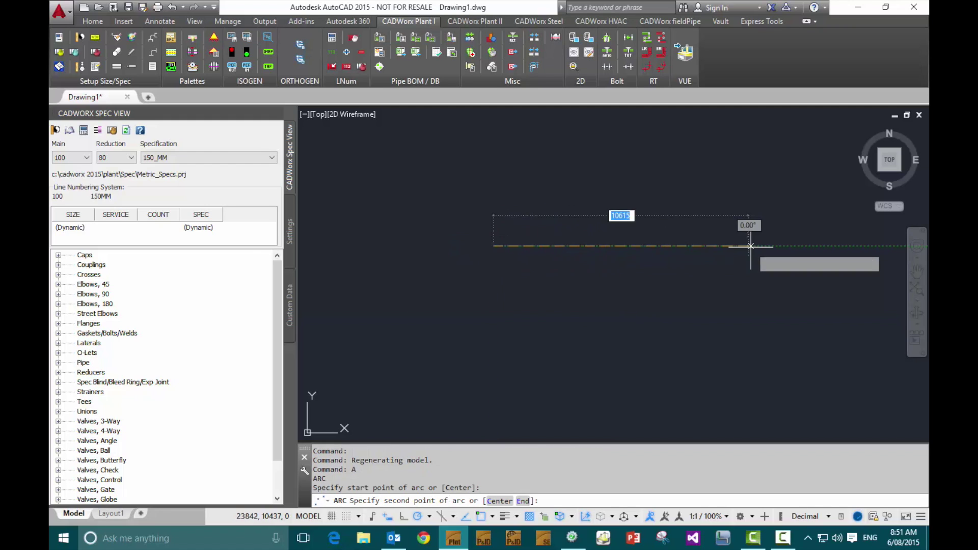
left_click(651, 246)
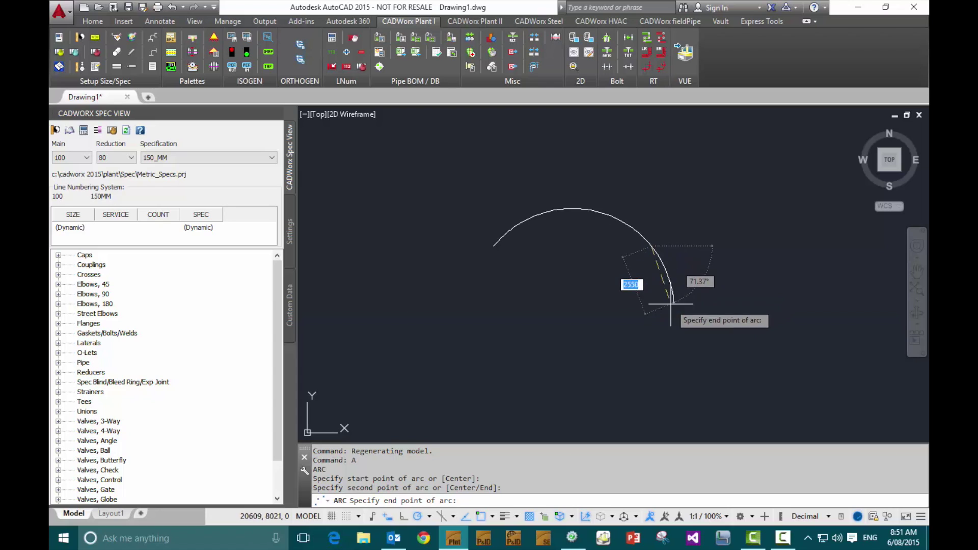
left_click(662, 328)
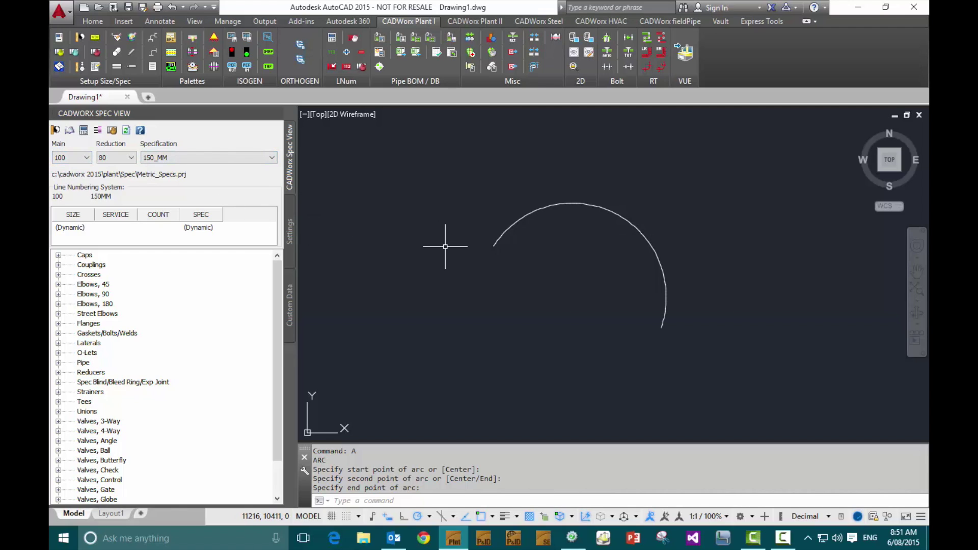
Convert the drawn arc into a bent pipe using BENT with tangent length 0.
type("t")
key("Return")
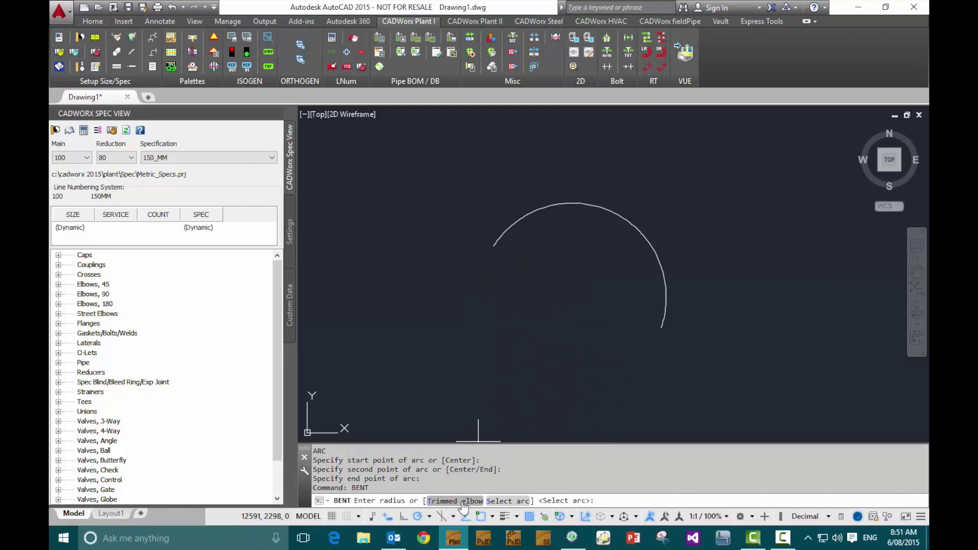
left_click(507, 503)
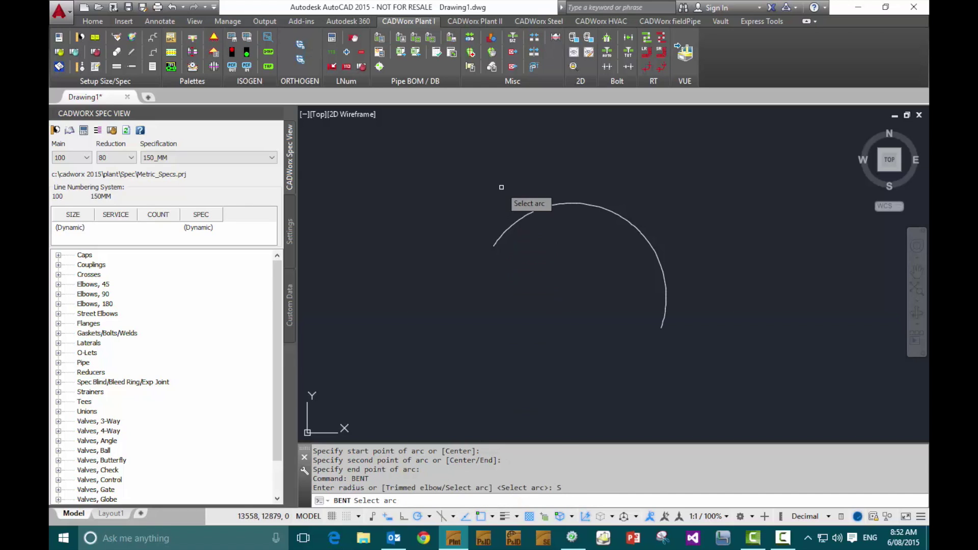
left_click(508, 223)
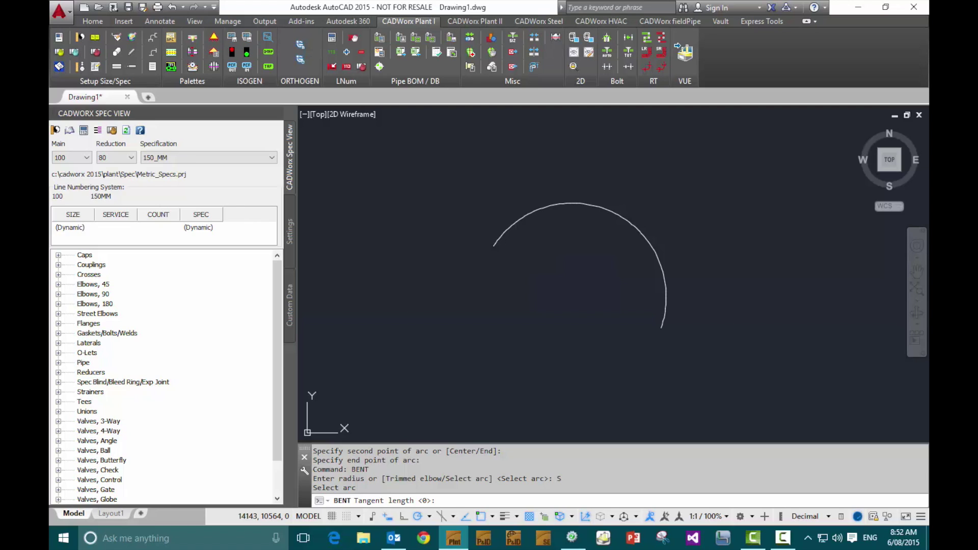
key("Return")
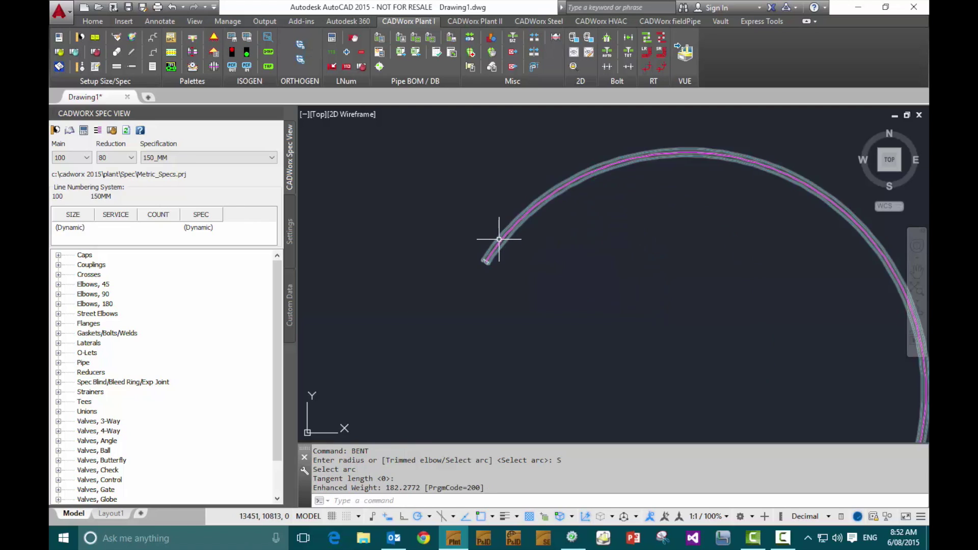
Review the 100 bent pipe's Component Edit properties and close them unchanged.
scroll(499, 239, "up", 4)
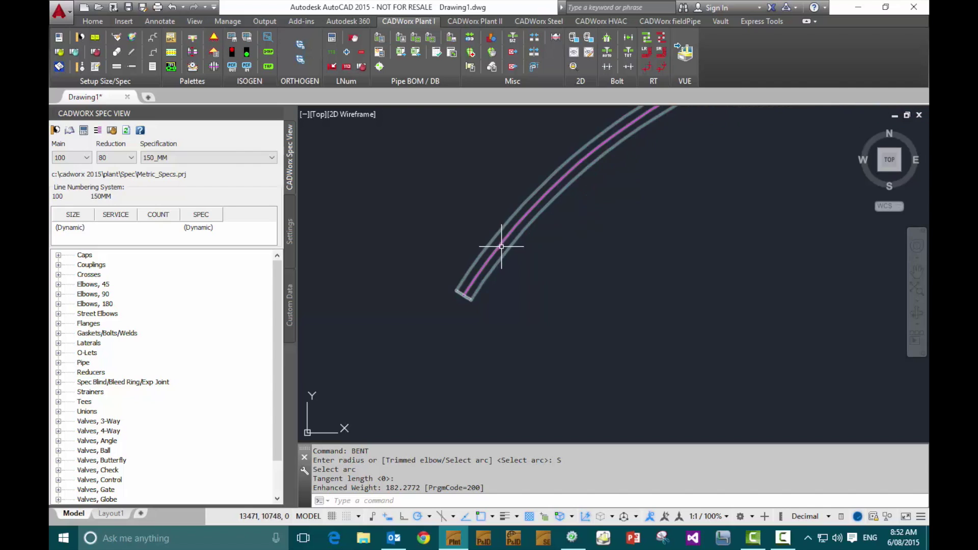
double_click(487, 273)
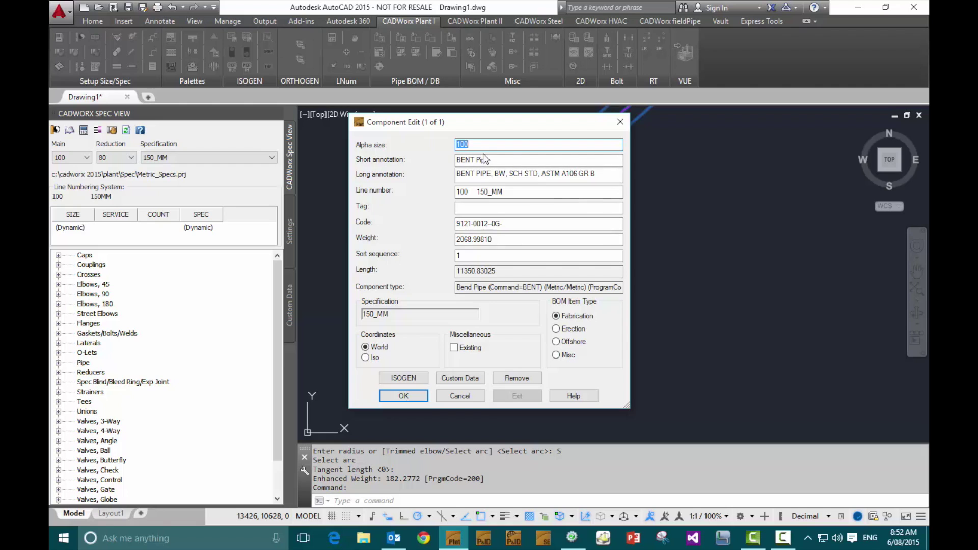
left_click(403, 396)
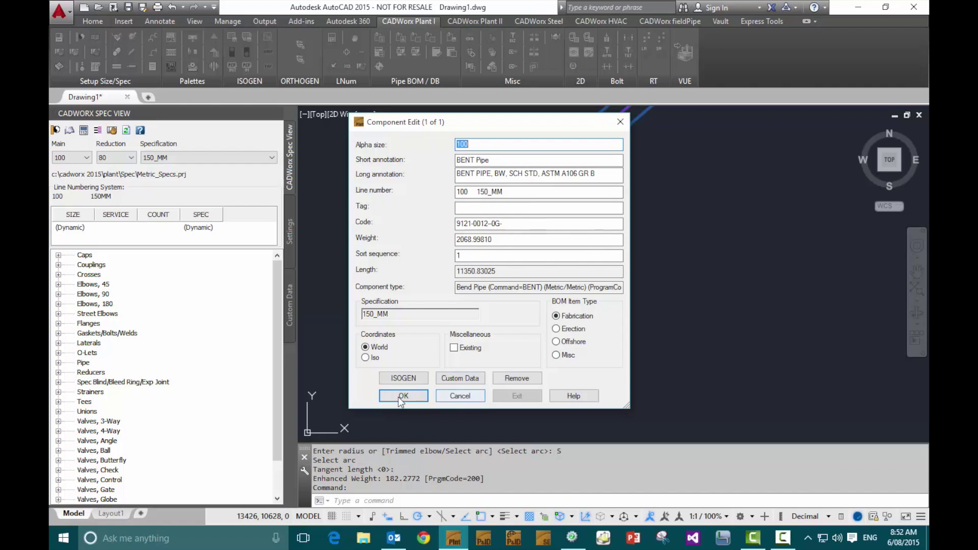
scroll(446, 256, "down", 5)
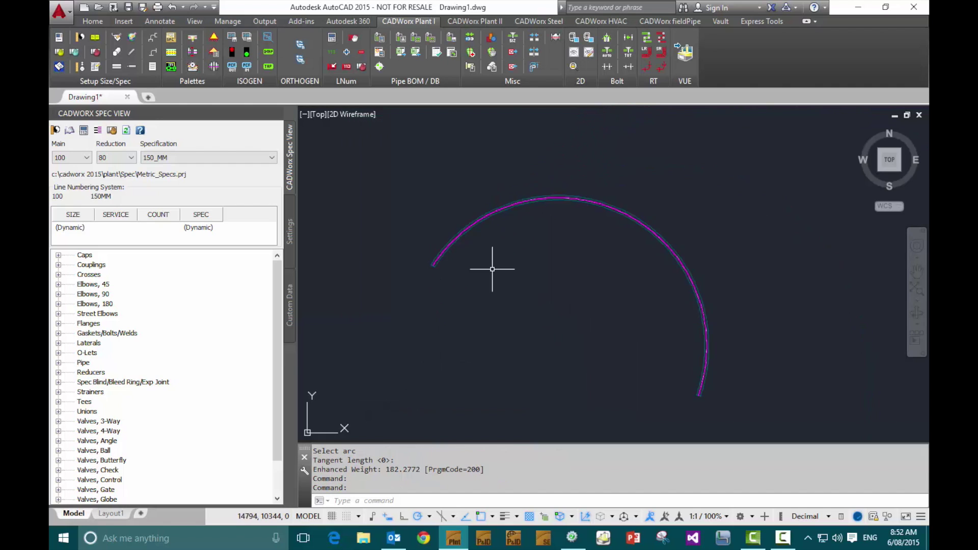
Export the selected bent pipe to ISOGEN with the Cortex Final-Basic style and open the plot file.
mouse_move(494, 269)
middle_mouse_down()
mouse_move(513, 267)
mouse_move(510, 250)
middle_mouse_up()
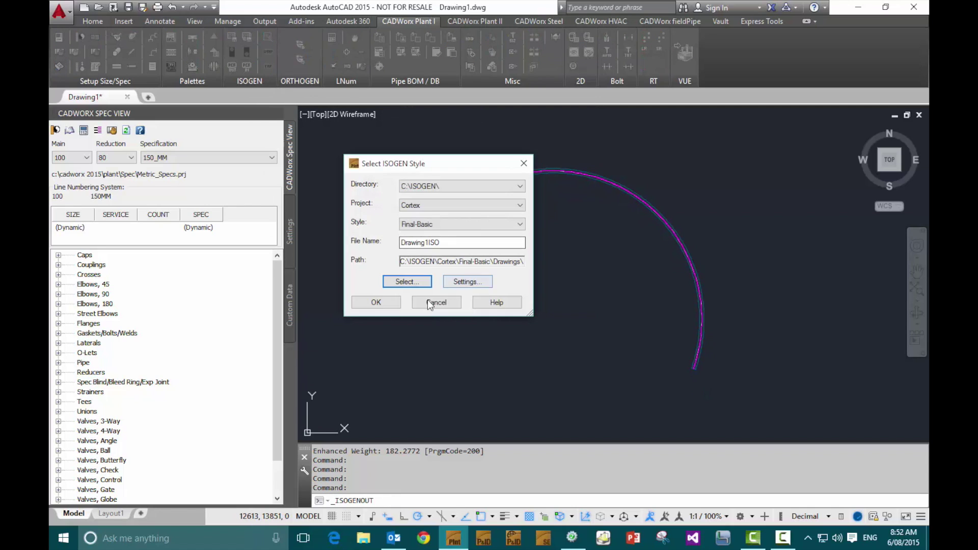
left_click(379, 304)
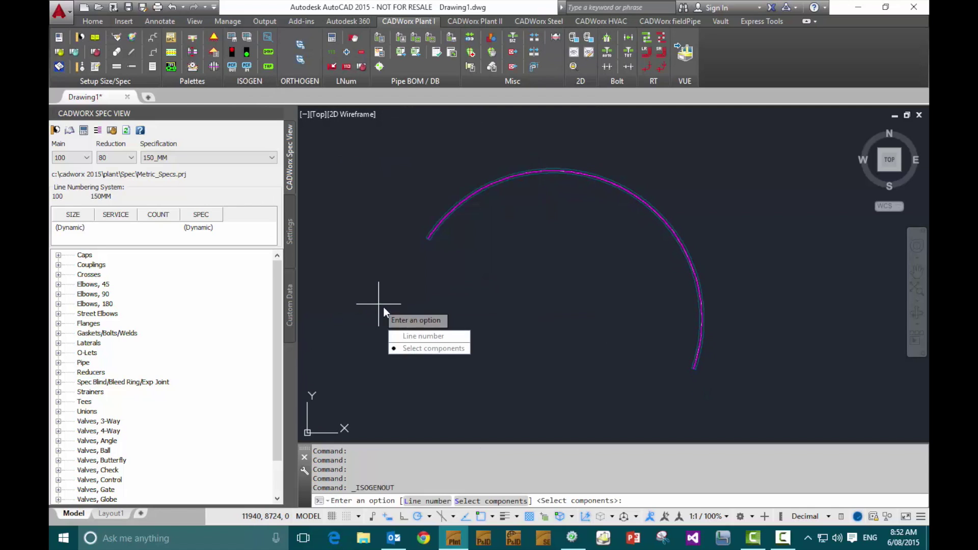
left_click(410, 349)
left_click(440, 217)
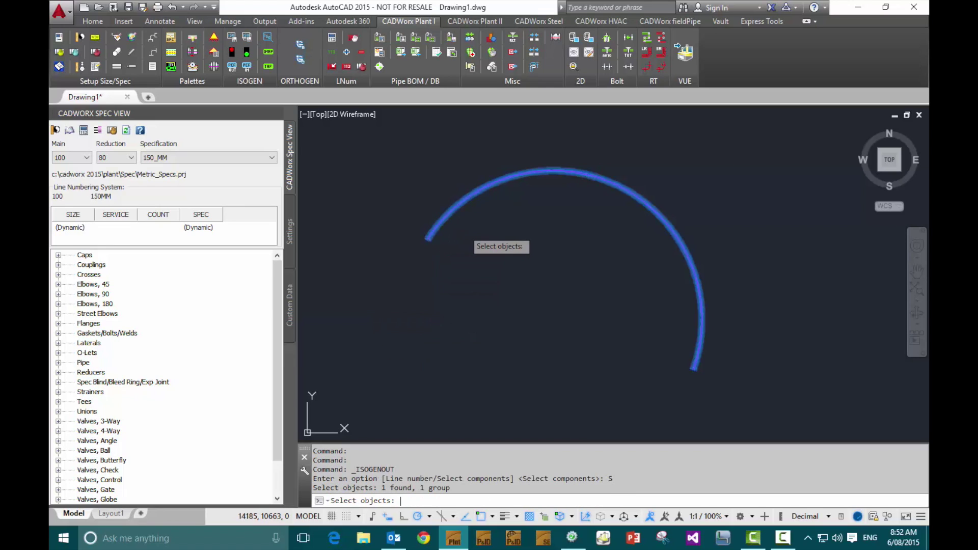
key("Return")
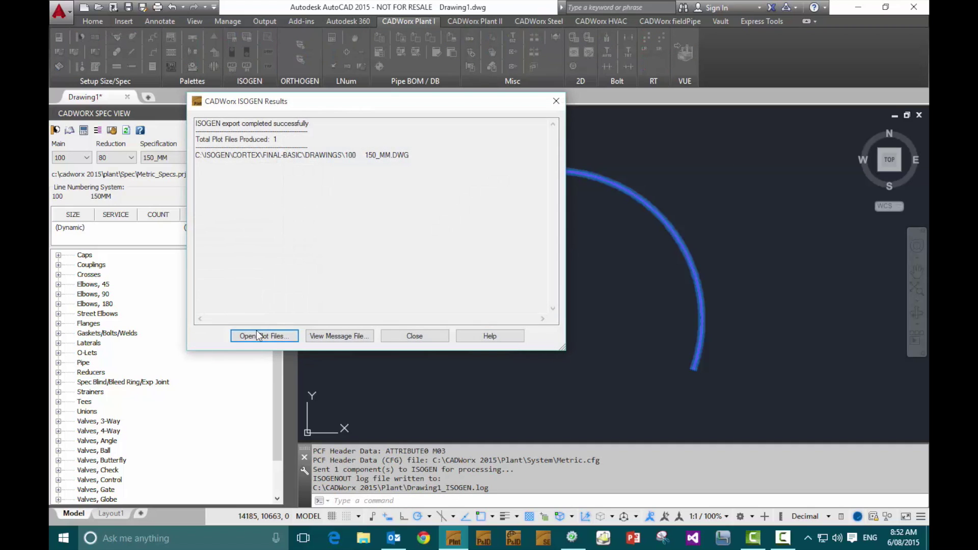
left_click(256, 331)
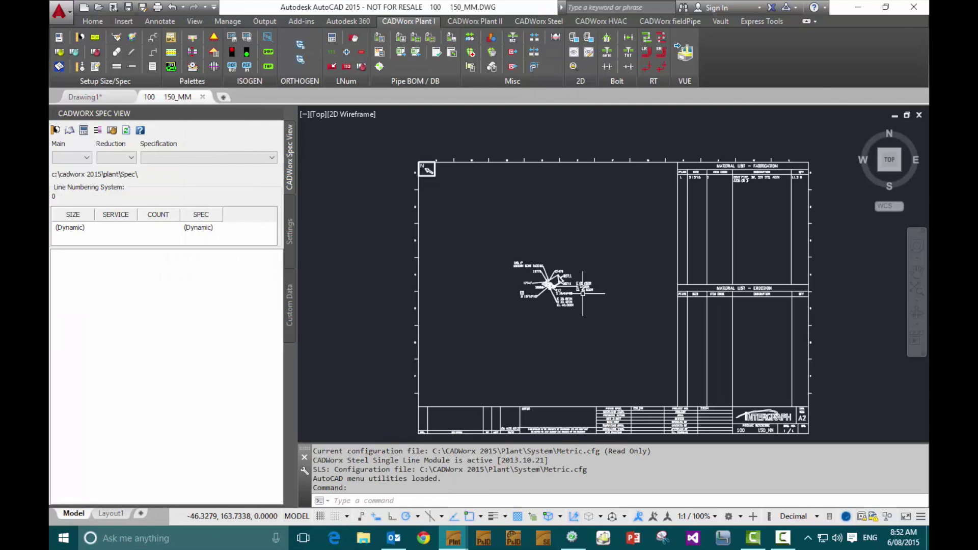
Inspect the isometric's 166.4° angle, 3909MM bend radius and title block.
scroll(577, 293, "up", 6)
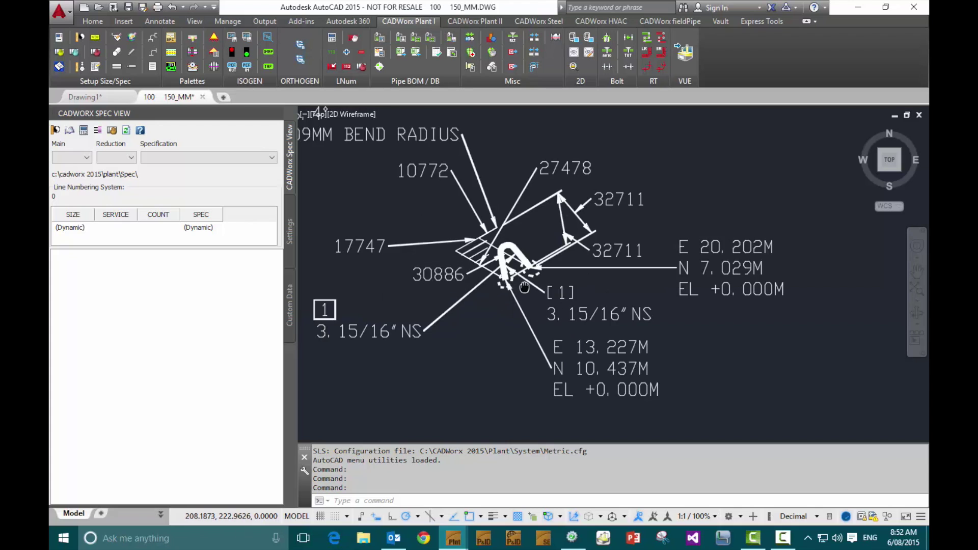
middle_click_drag(578, 313, 593, 324)
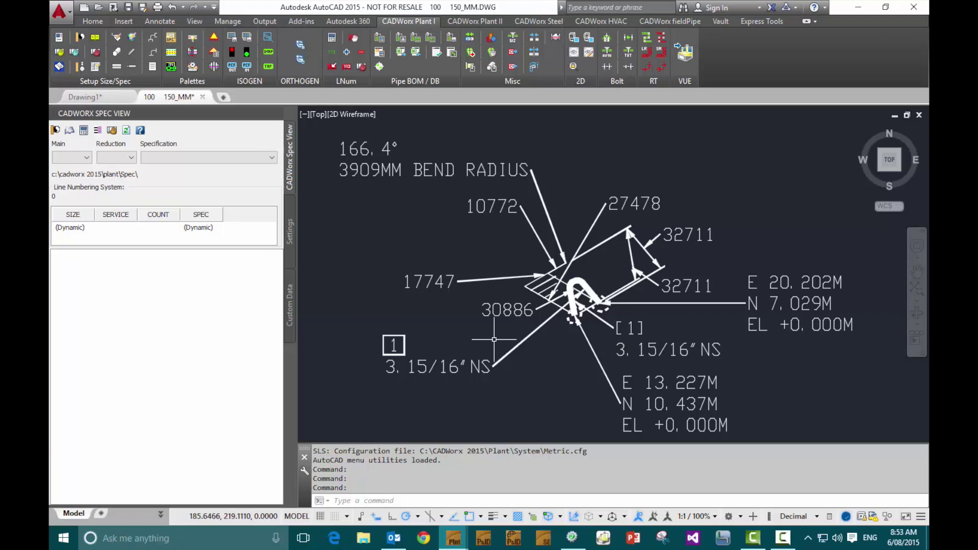
scroll(448, 329, "down", 1)
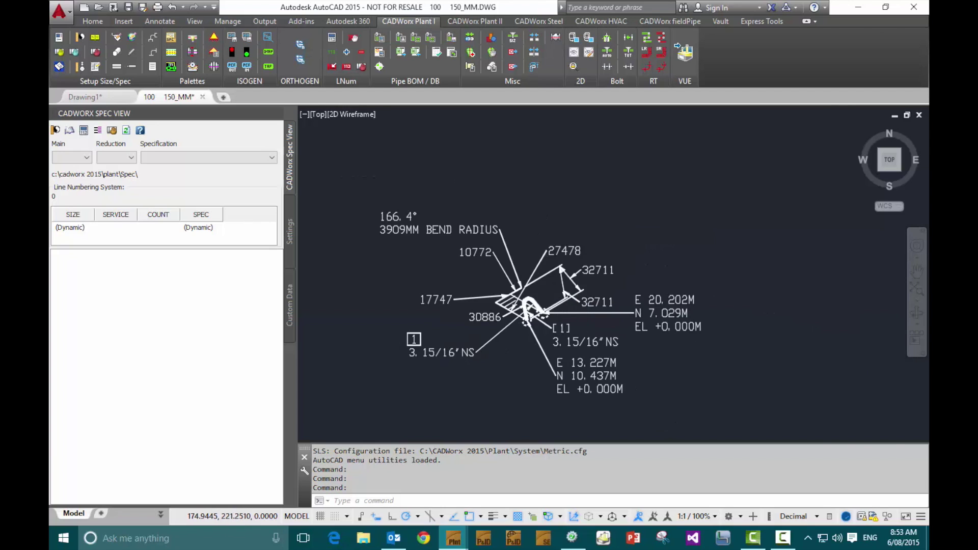
scroll(447, 329, "down", 2)
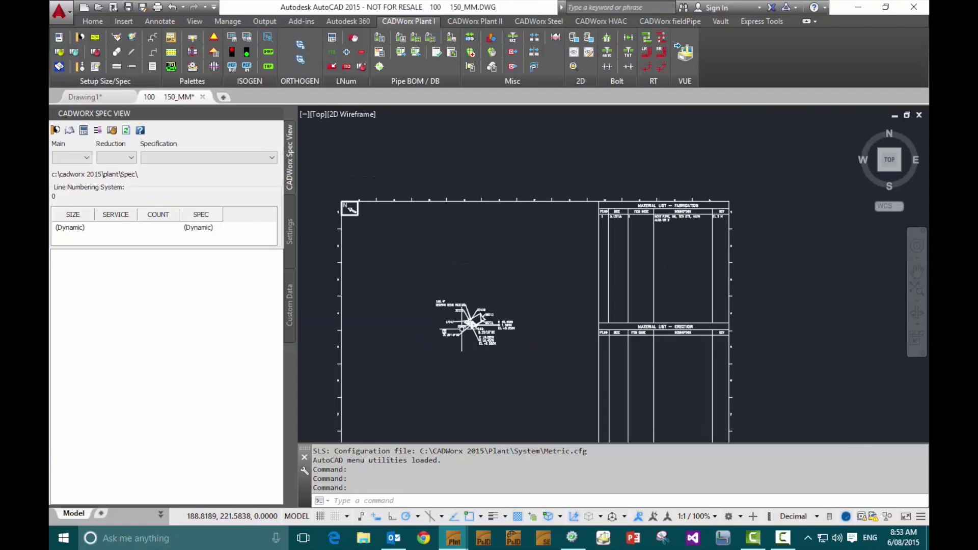
middle_click_drag(462, 328, 462, 287)
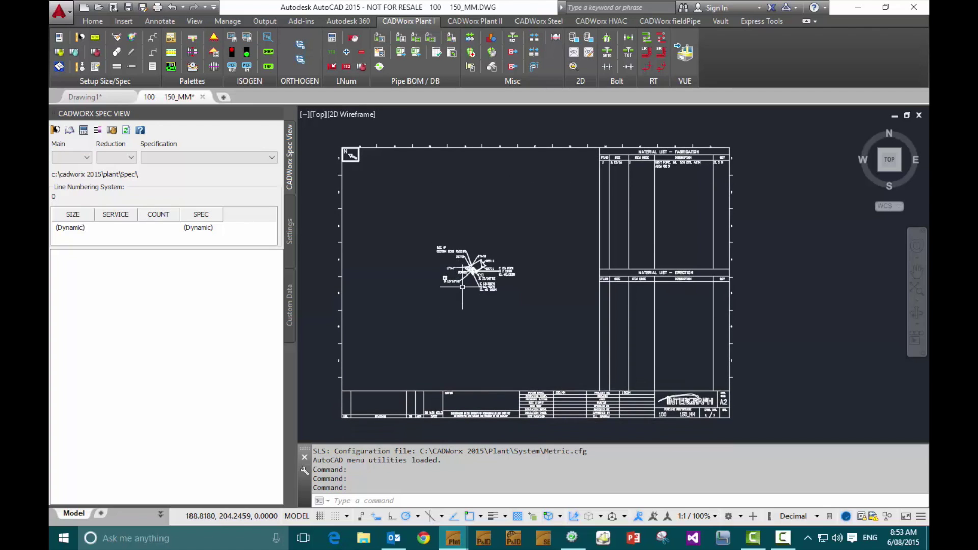
Close the isometric drawing without saving and switch to SmartPlant I-Configure.
left_click(202, 97)
left_click(540, 296)
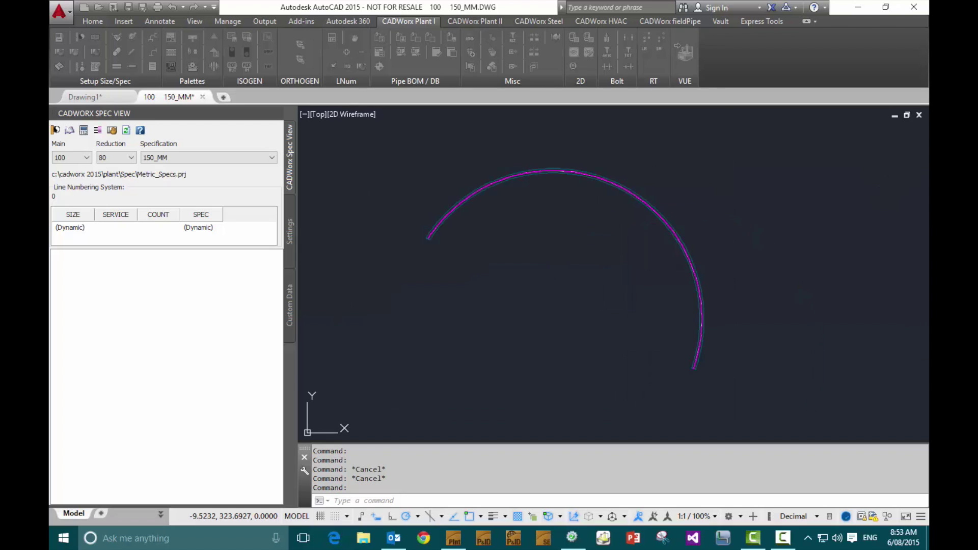
left_click(572, 538)
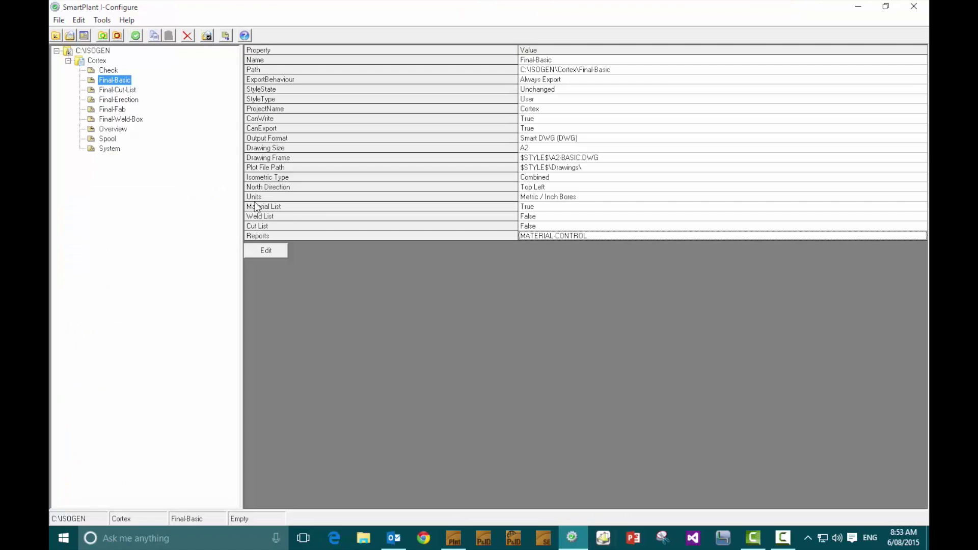
Edit the Cortex Final-Basic style in ISOGEN Configuration.
left_click(275, 258)
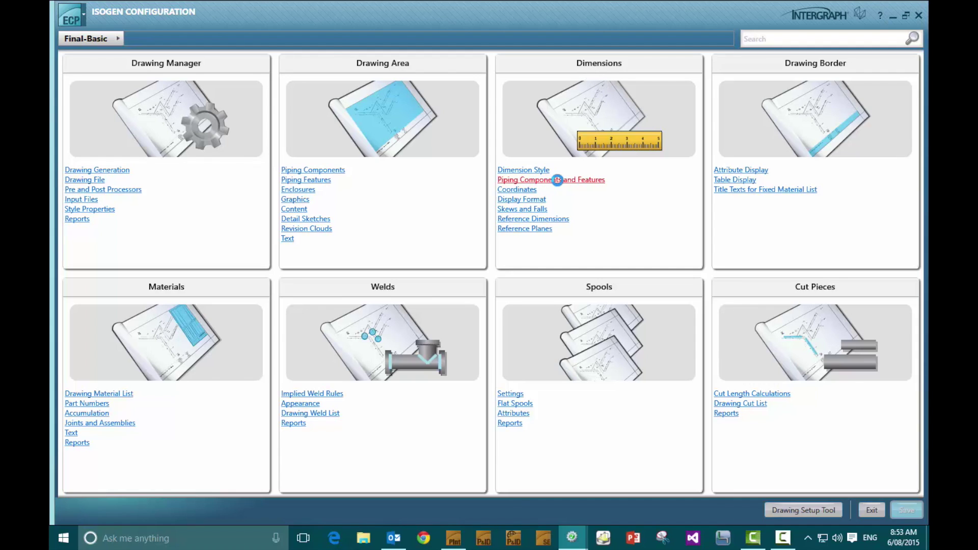
Set the Curved Pipe style to Message under Piping Components and Features dimensions.
left_click(557, 182)
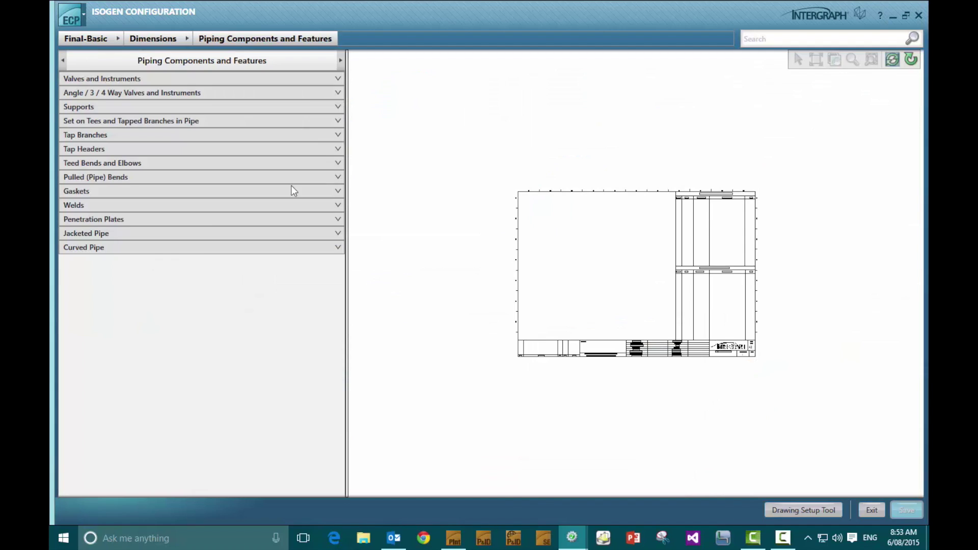
left_click(197, 249)
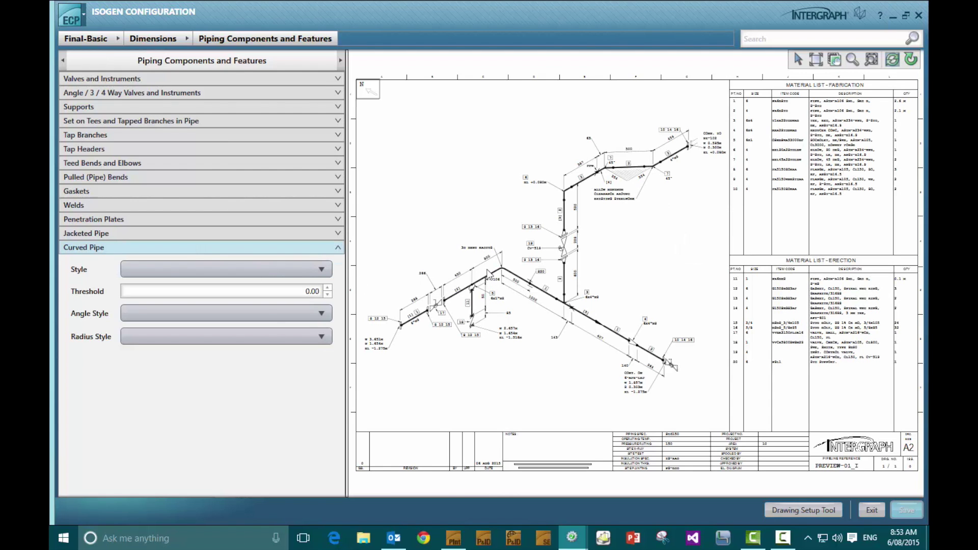
scroll(479, 268, "up", 5)
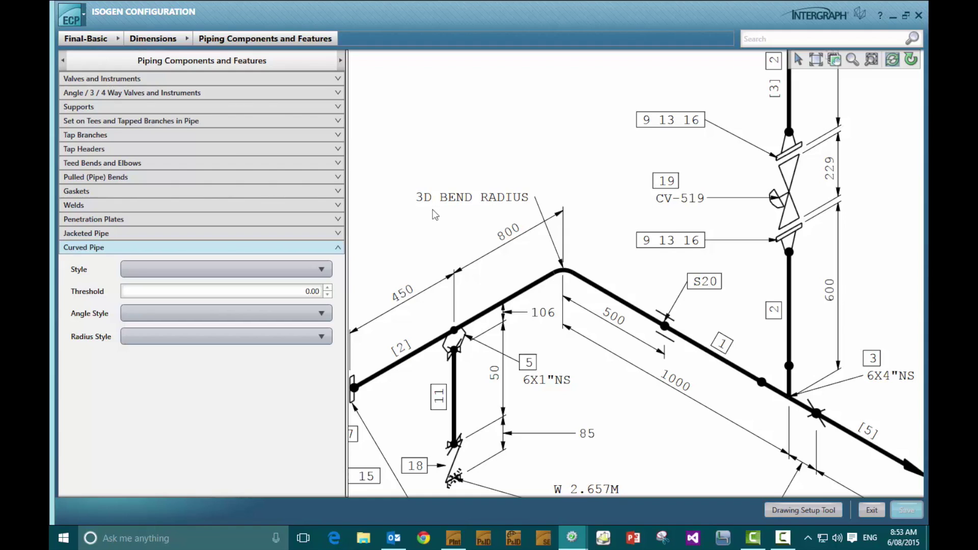
left_click(185, 271)
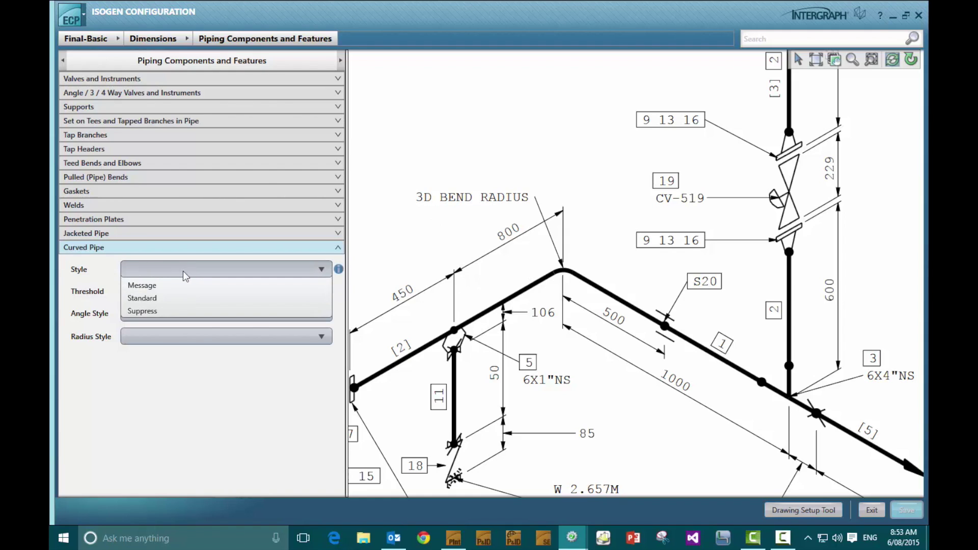
left_click(143, 285)
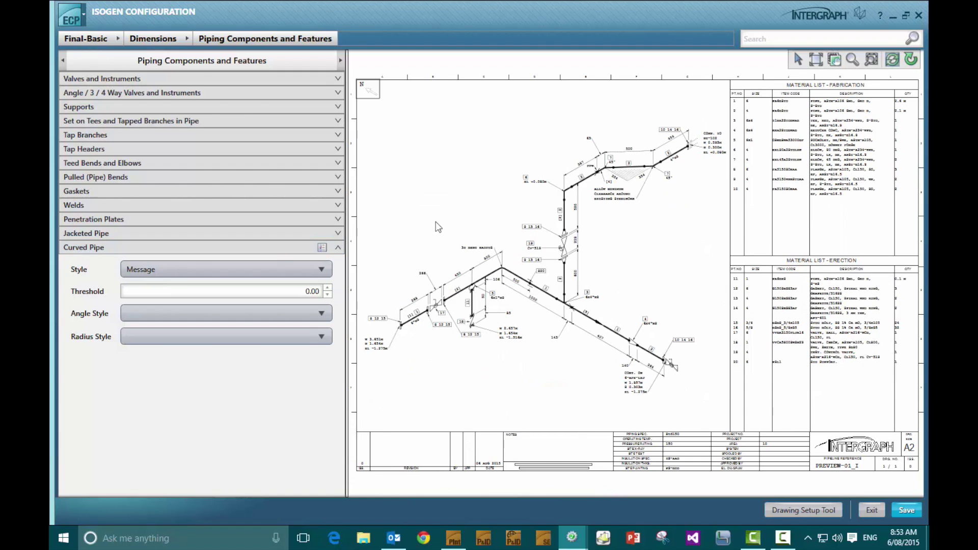
Raise the curved pipe threshold to 1.00 and set Radius Style to Message.
scroll(467, 264, "up", 5)
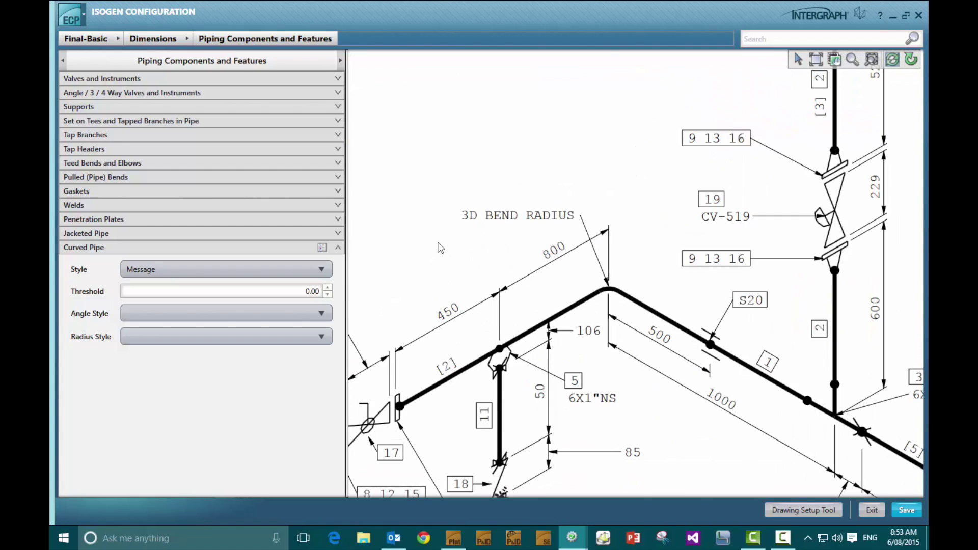
left_click(327, 288)
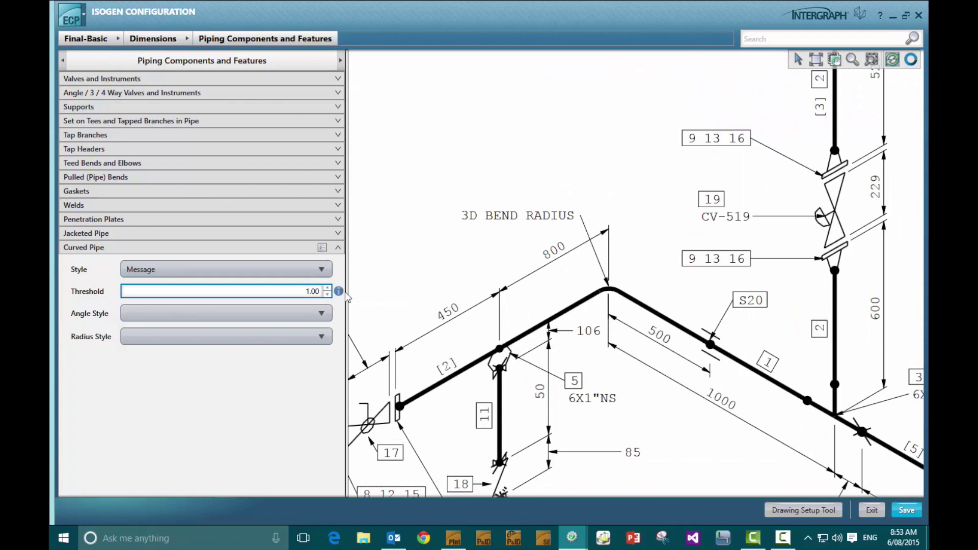
mouse_move(341, 292)
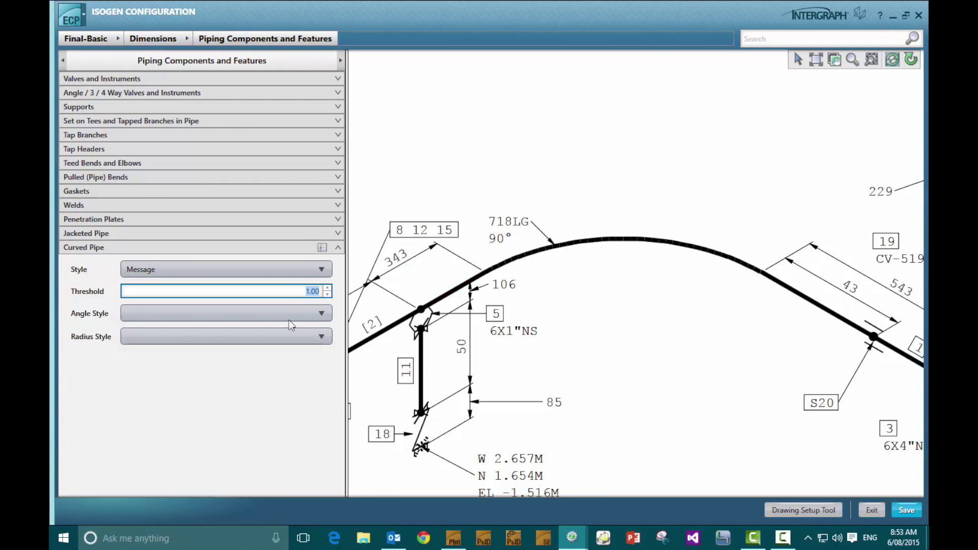
left_click(256, 337)
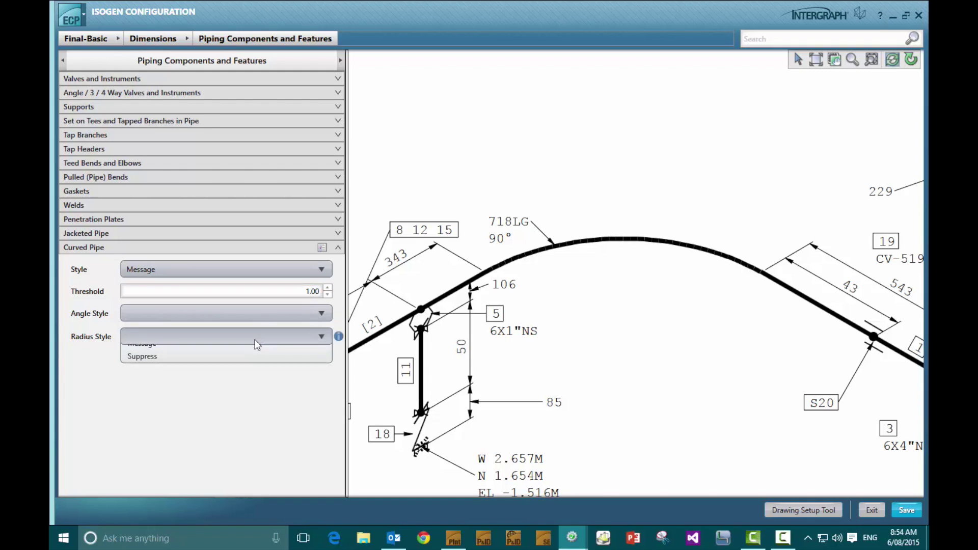
left_click(232, 357)
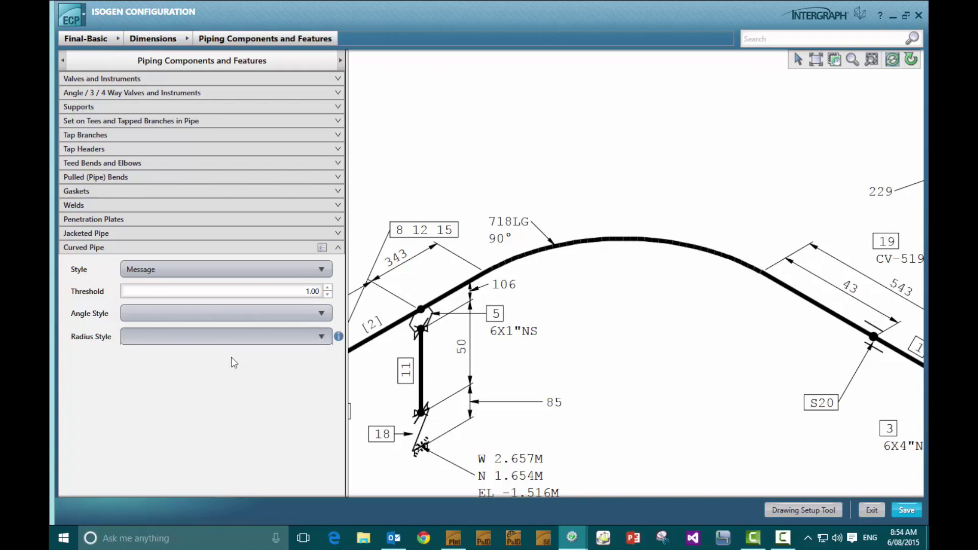
Set the Curved Pipe Angle Style to With Dimension and save the settings.
left_click(241, 316)
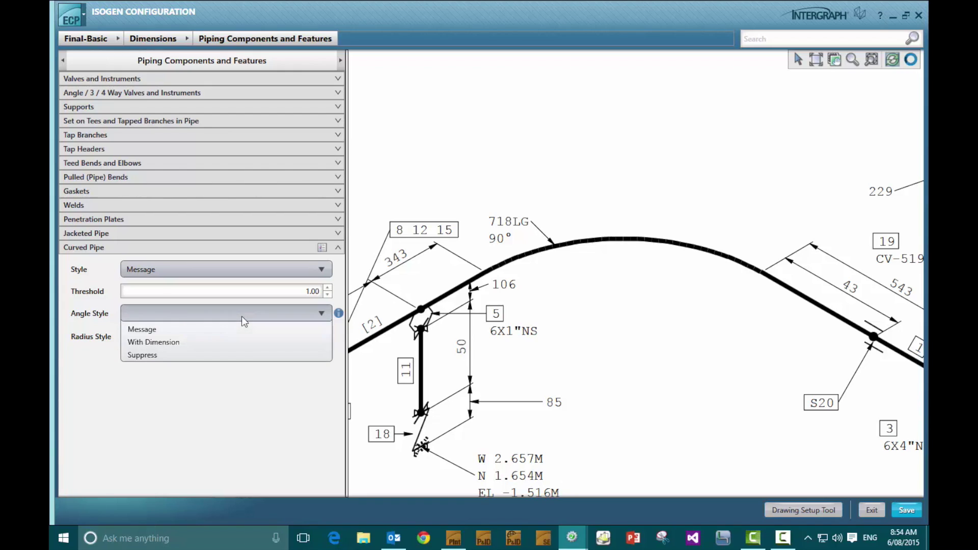
left_click(171, 341)
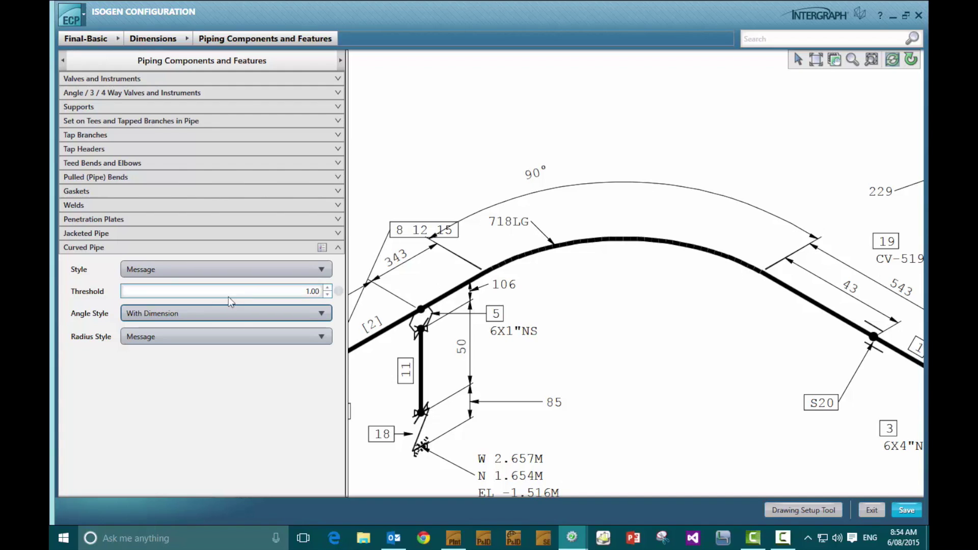
left_click(220, 312)
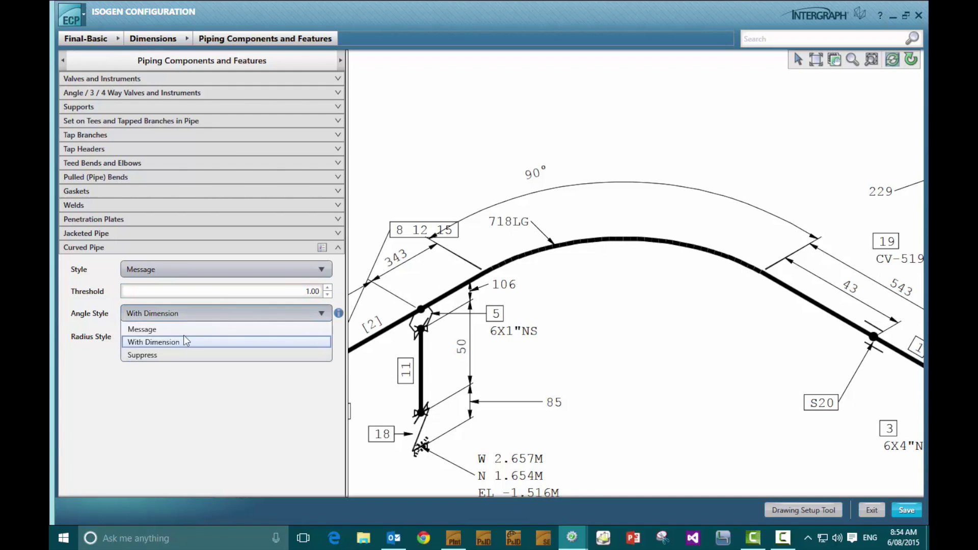
left_click(183, 330)
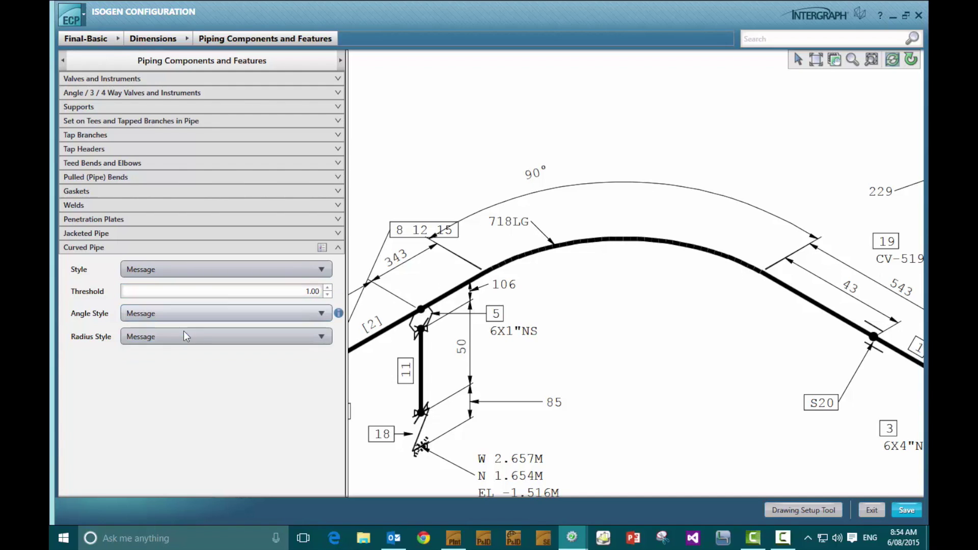
left_click(277, 313)
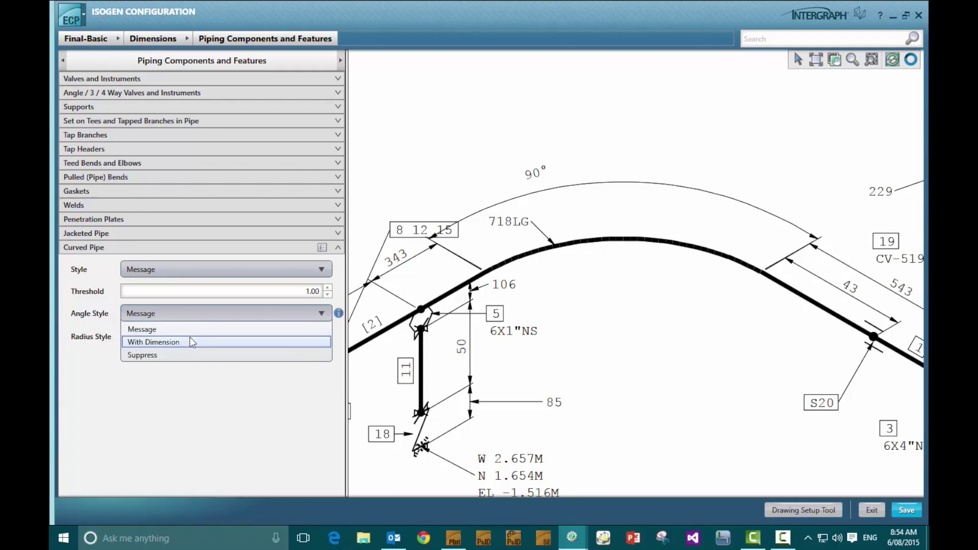
left_click(190, 339)
left_click(902, 509)
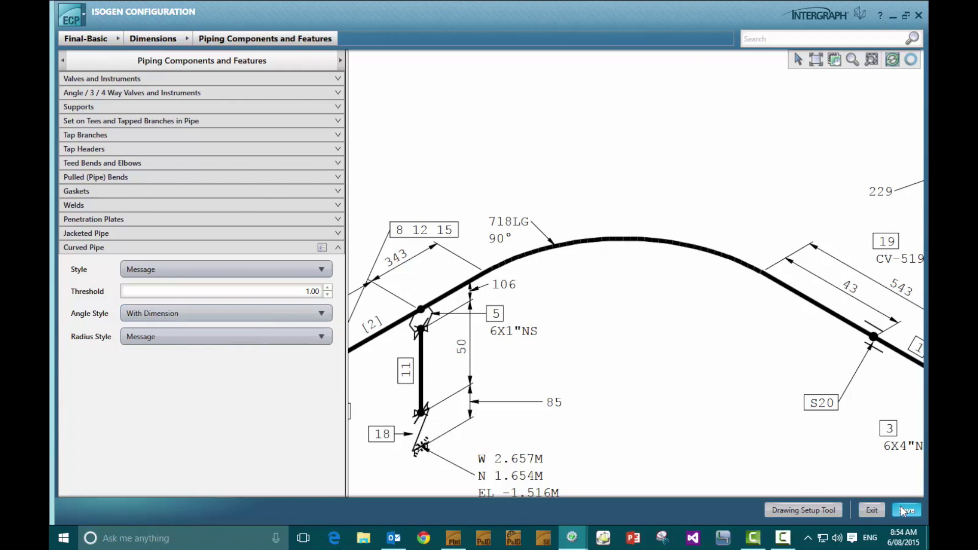
Close the configuration editor and export the updated Final-Basic style.
left_click(870, 508)
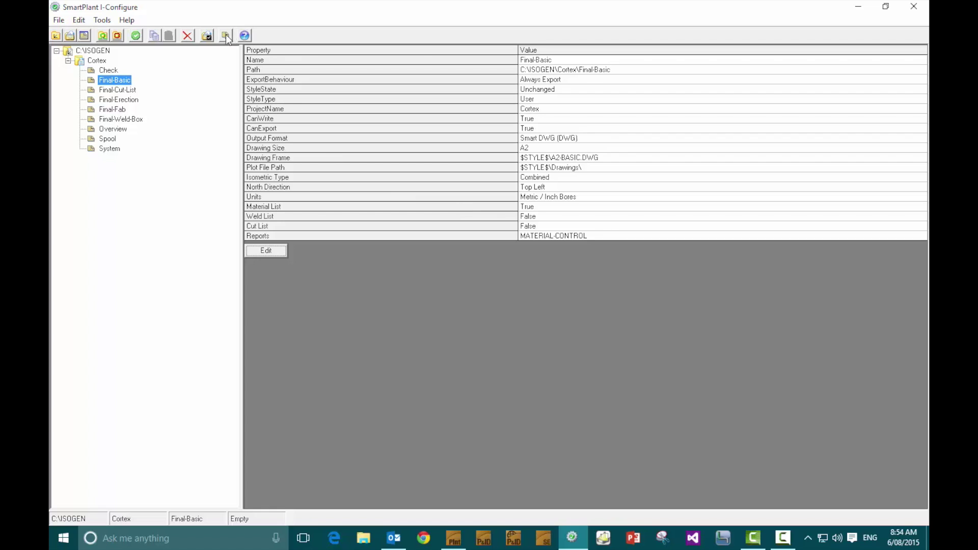
left_click(530, 314)
left_click(453, 540)
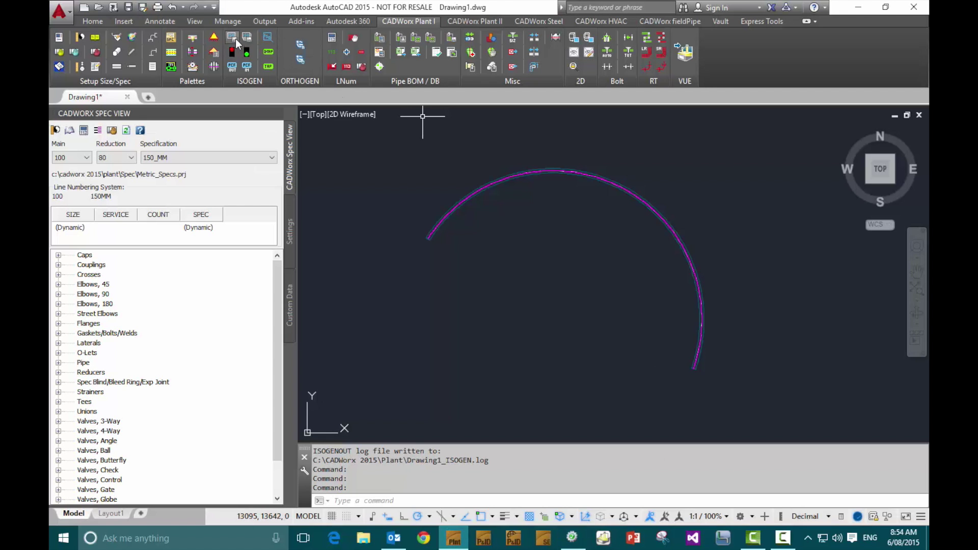
Override the bent pipe's ISOGEN SKEY from BEBW to PBBW.
double_click(471, 190)
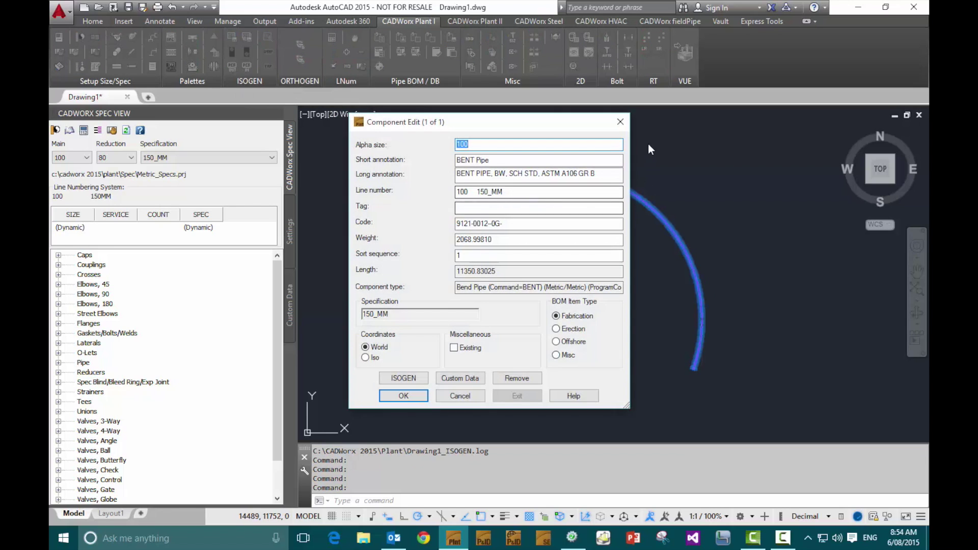
left_click(405, 378)
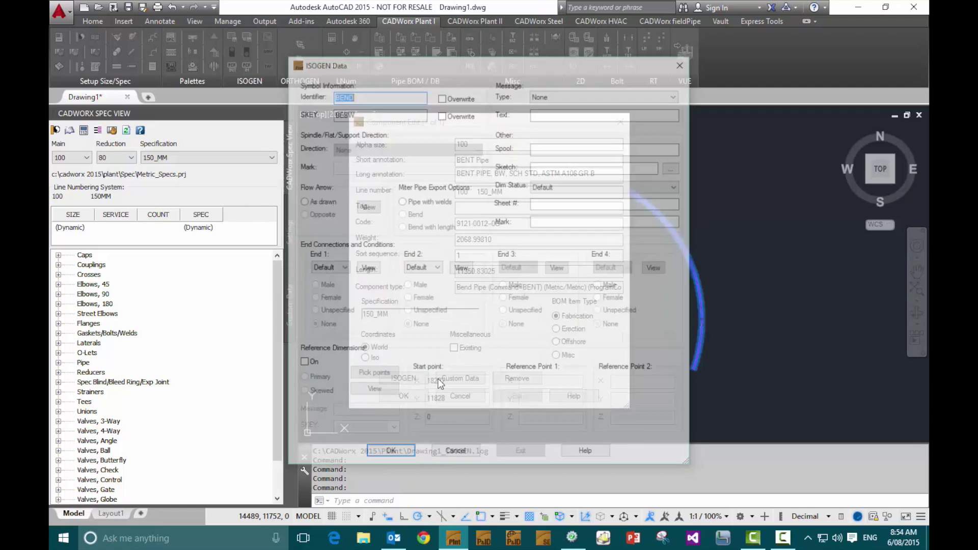
left_click(442, 115)
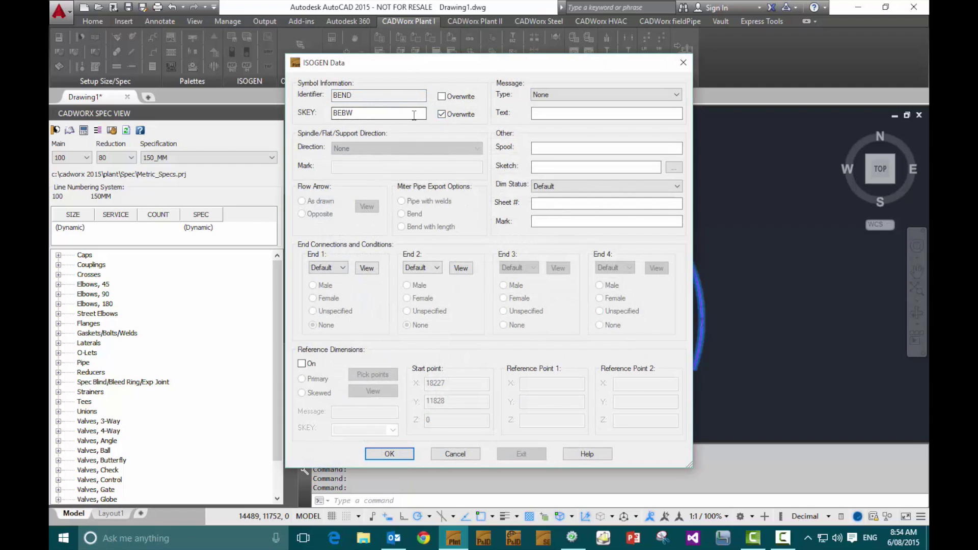
left_click_drag(414, 115, 271, 105)
type("b")
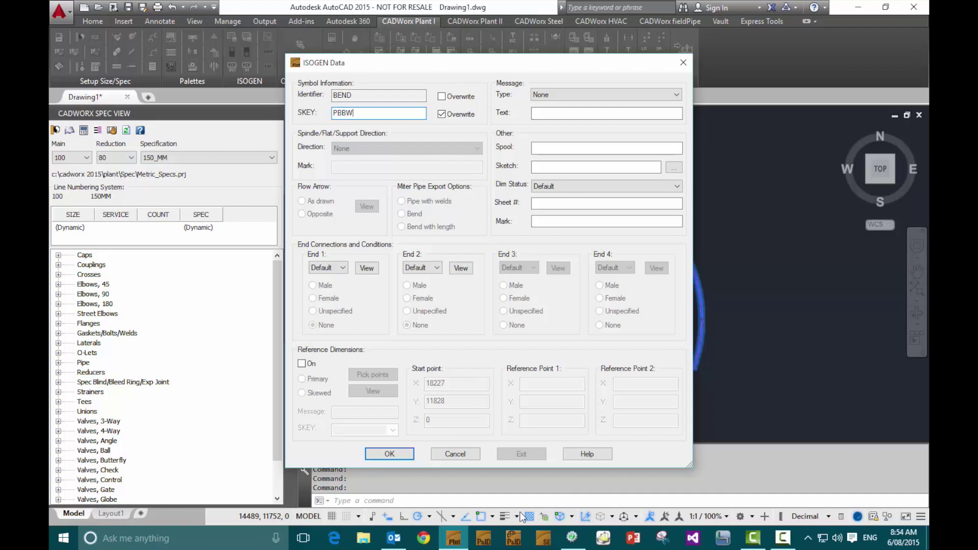
left_click(389, 454)
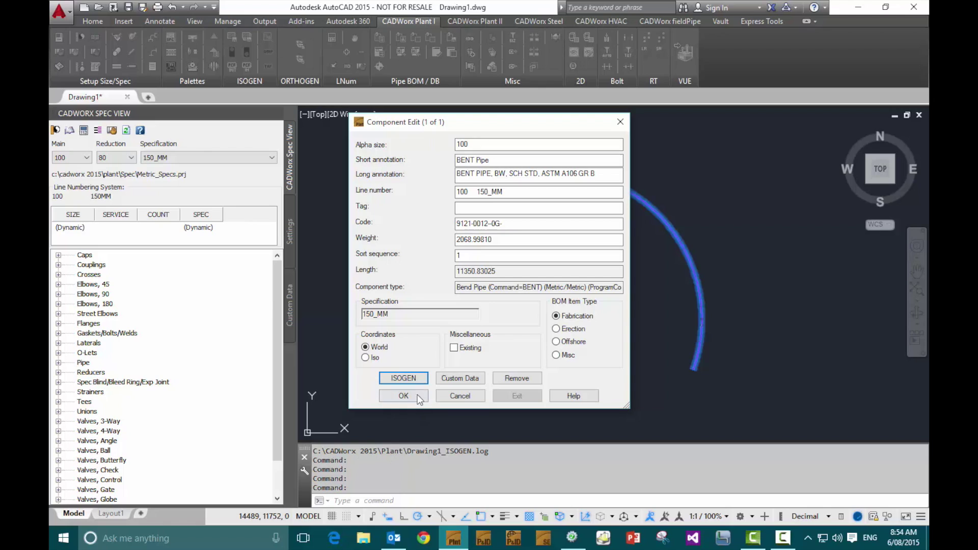
left_click(417, 394)
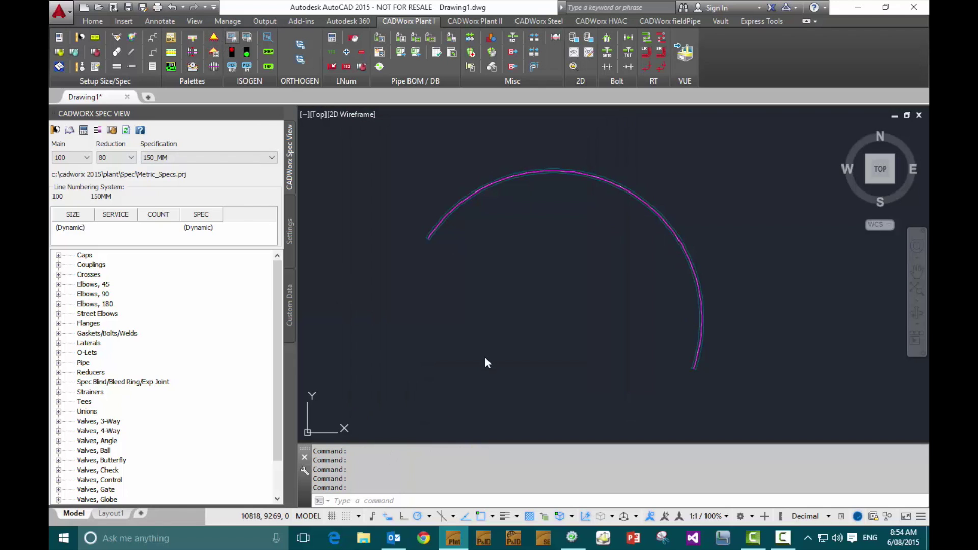
Re-export the bent pipe to ISOGEN and open 100 150_MMA.DWG showing 83.2° and 3909MM.
left_click(376, 302)
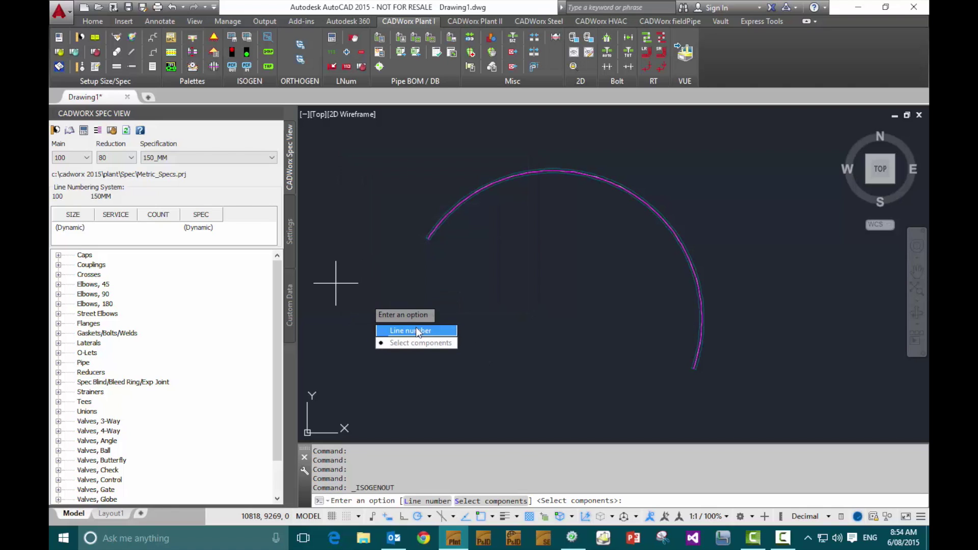
left_click(415, 343)
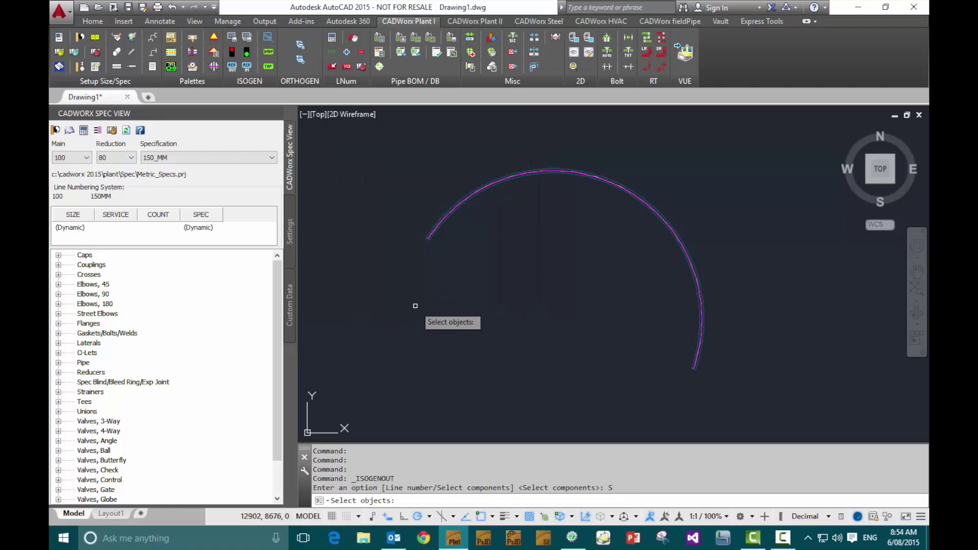
left_click(429, 236)
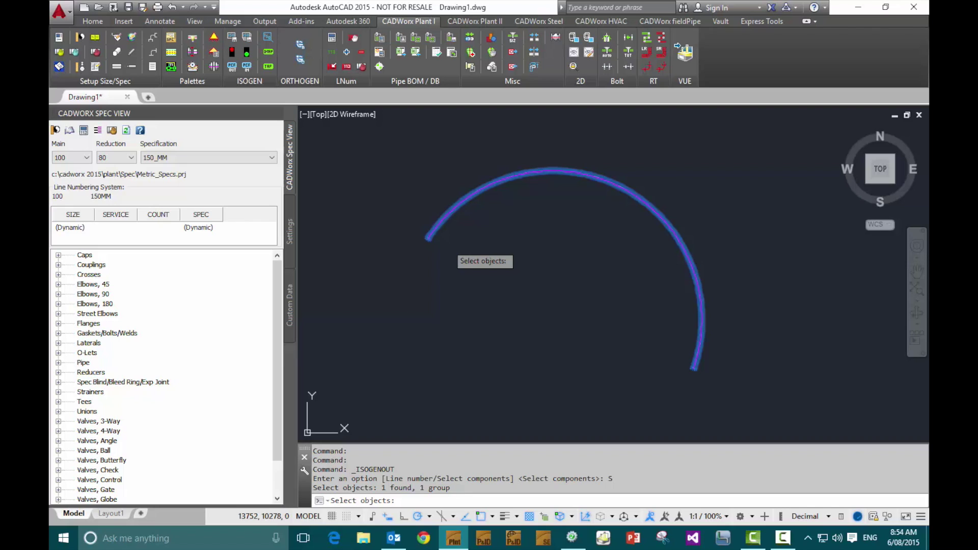
key("Return")
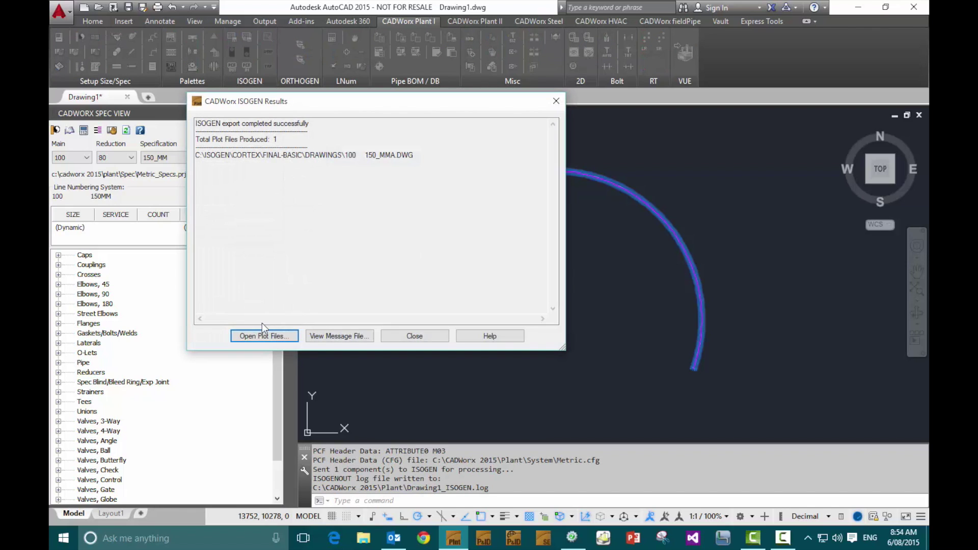
left_click(266, 334)
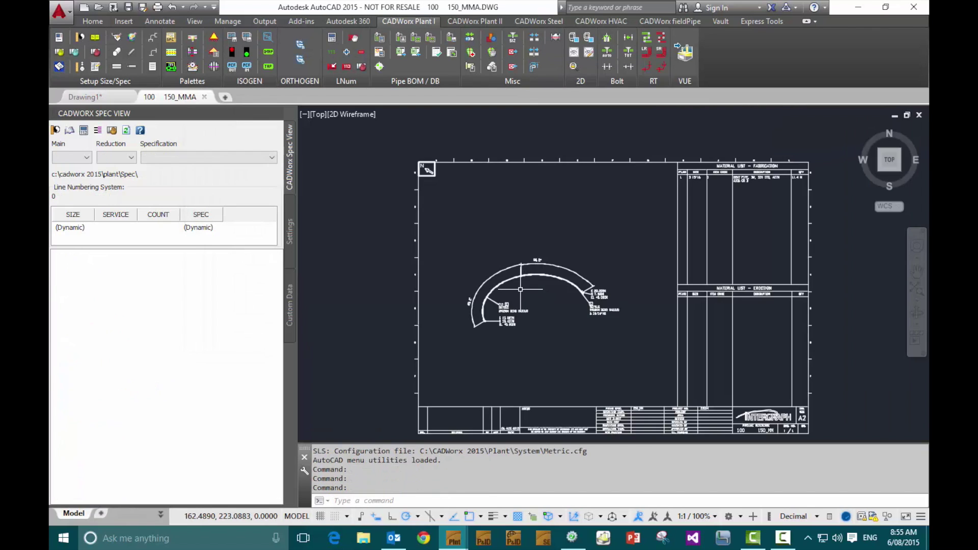
scroll(509, 284, "up", 4)
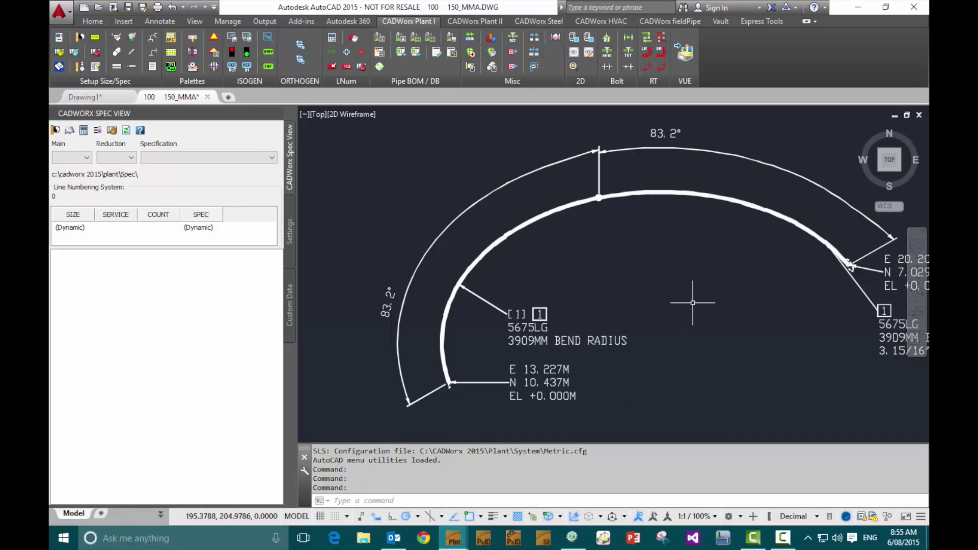
middle_click_drag(693, 303, 617, 291)
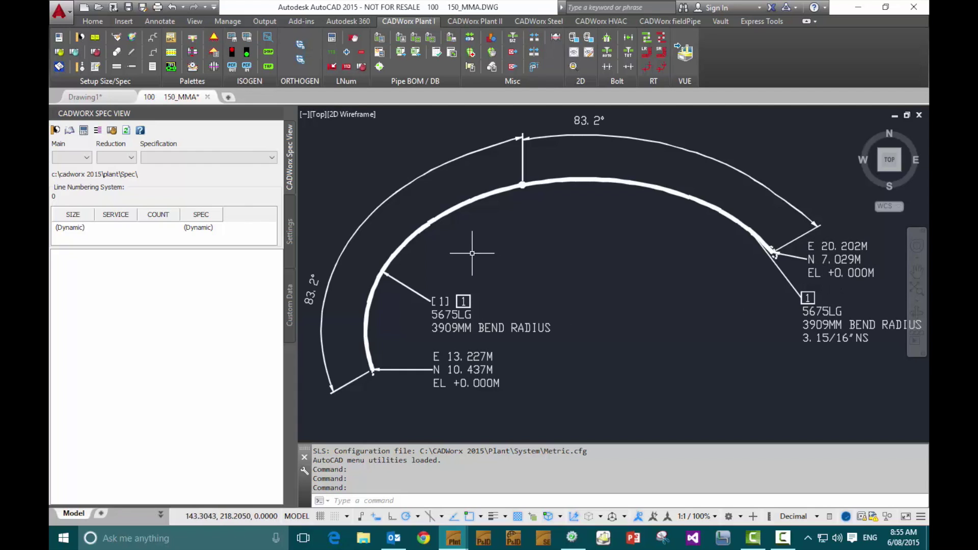
scroll(462, 252, "down", 4)
scroll(459, 252, "down", 3)
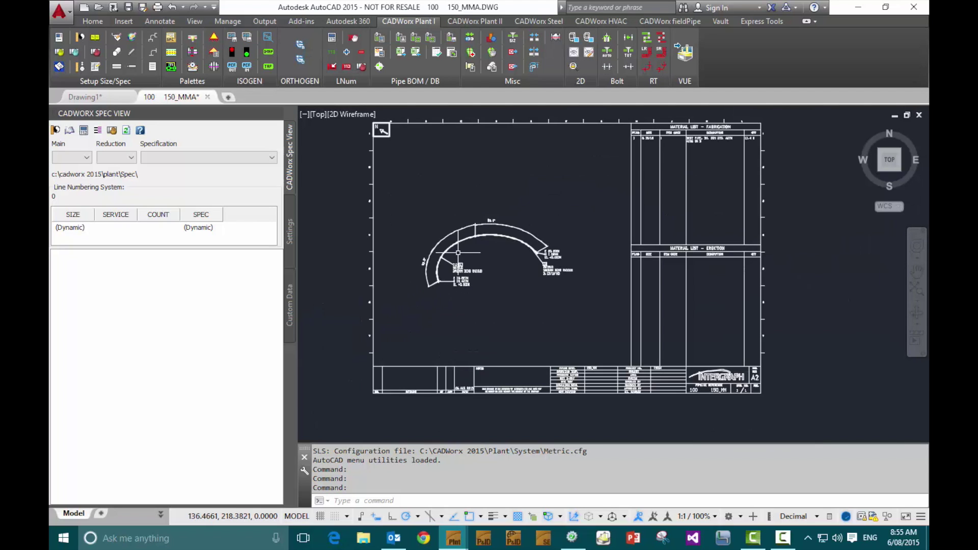
scroll(691, 139, "up", 5)
middle_click_drag(691, 139, 631, 192)
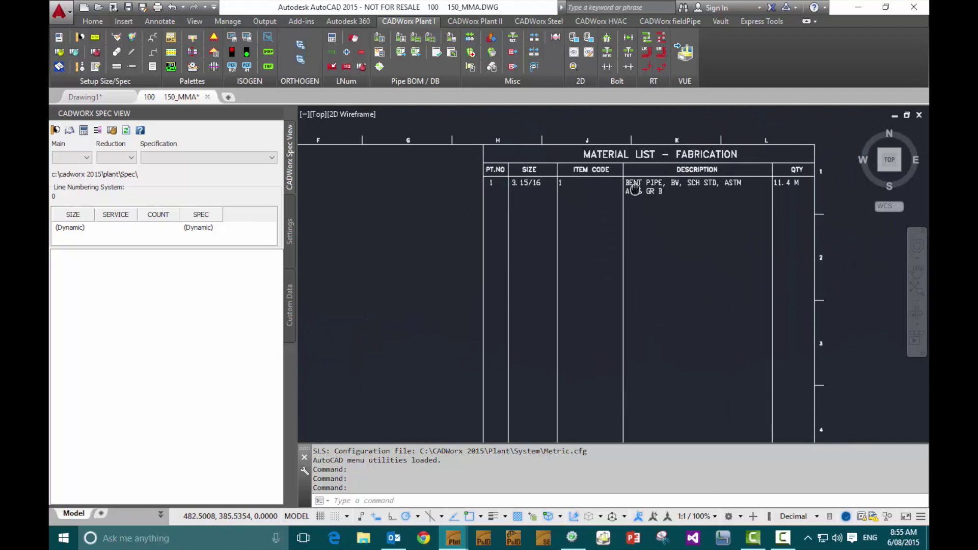
scroll(595, 217, "up", 1)
scroll(596, 216, "down", 1)
scroll(543, 259, "down", 4)
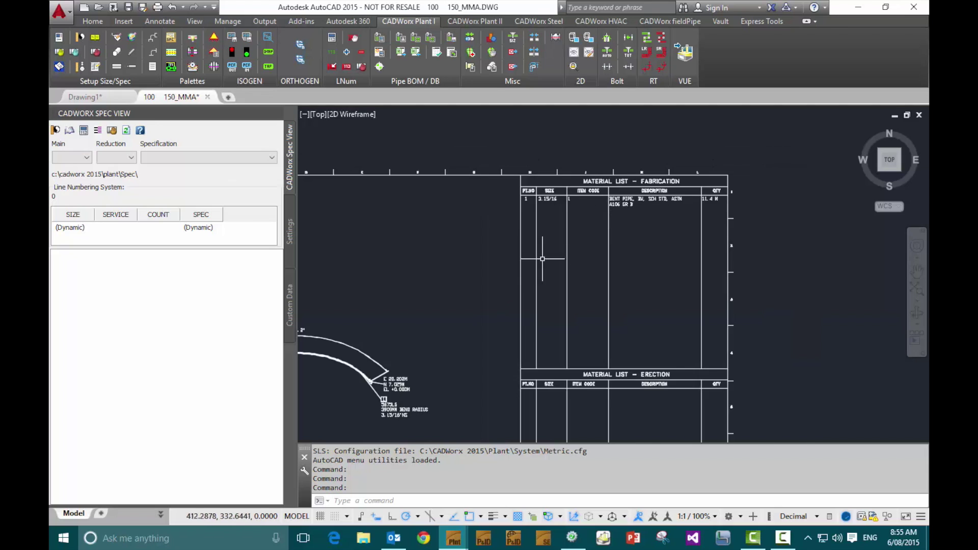
scroll(762, 175, "up", 4)
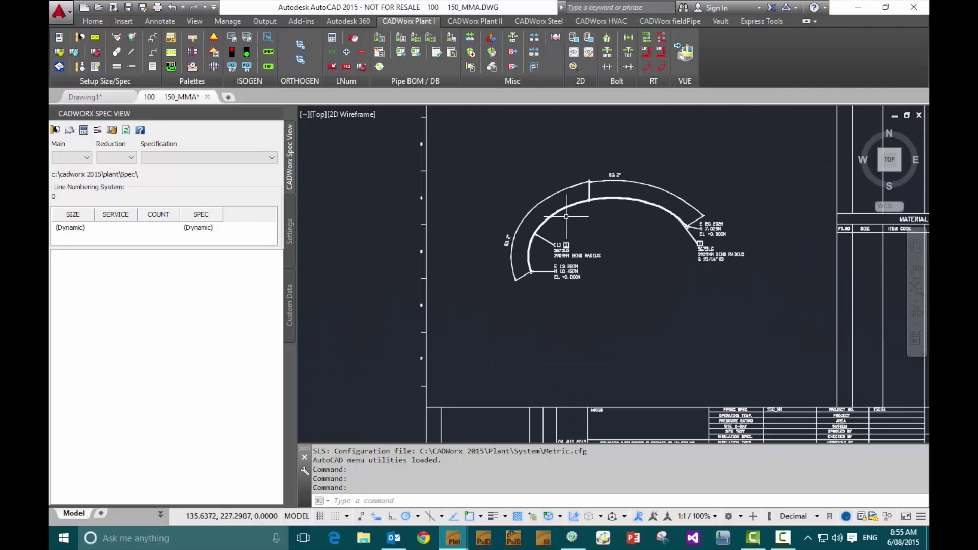